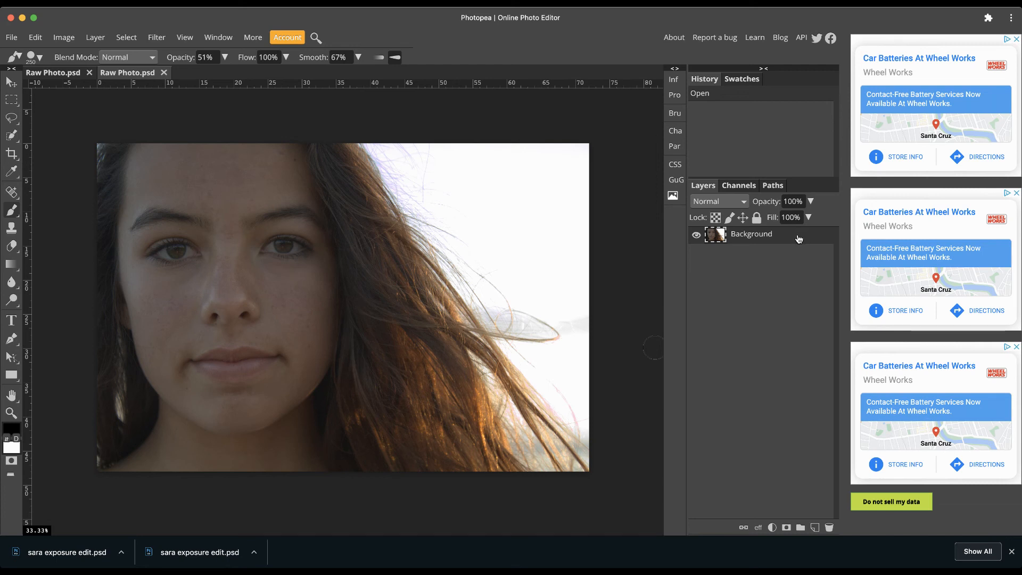
Duplicate the Background layer of the portrait photo.
{"action": "right_click", "coordinate": [798, 239]}
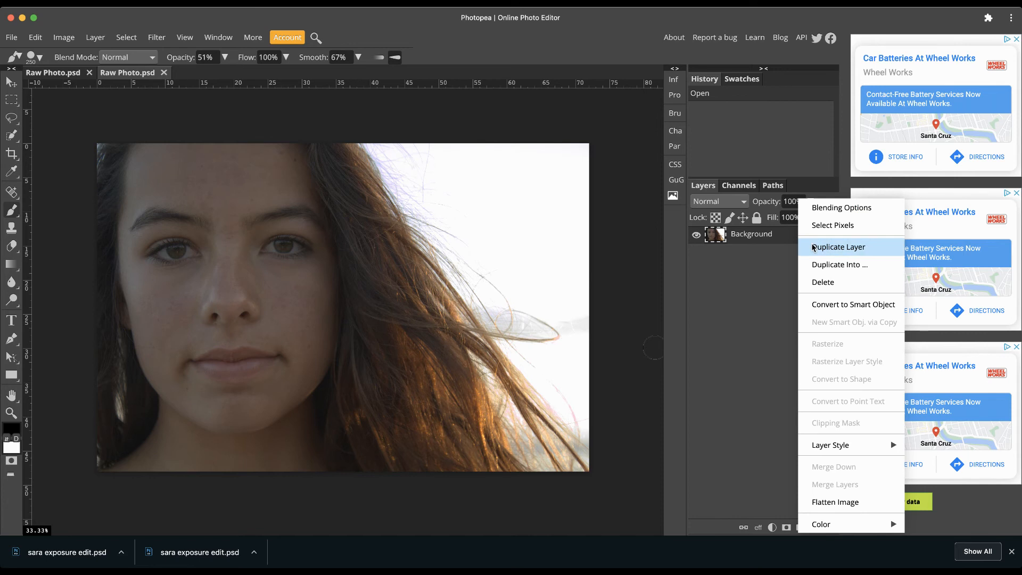
{"action": "left_click", "coordinate": [813, 248]}
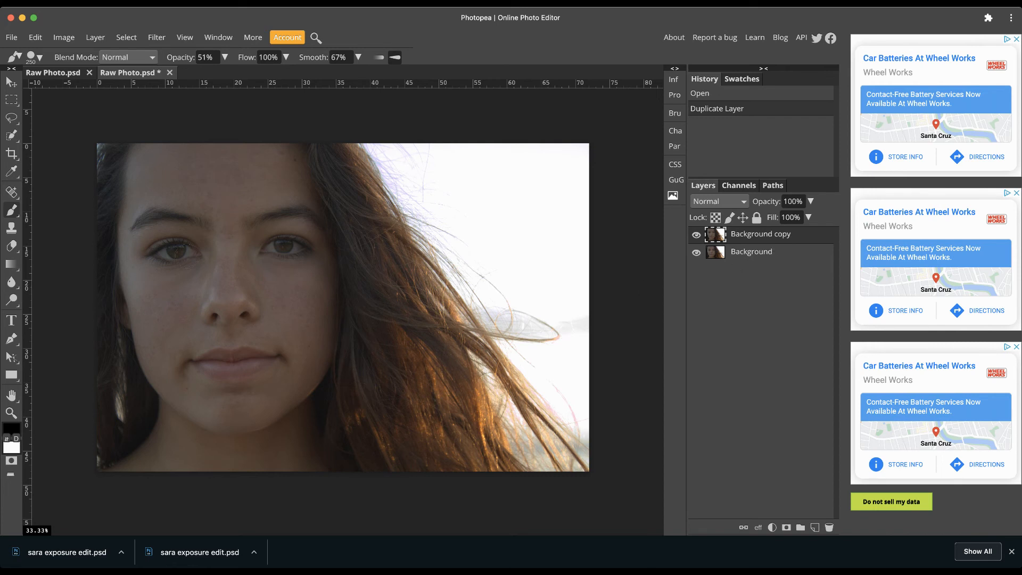
Select the face and hair on the layer copy using the Quick Selection tool at brush size 300.
{"action": "left_click", "coordinate": [12, 136]}
{"action": "right_click", "coordinate": [12, 136]}
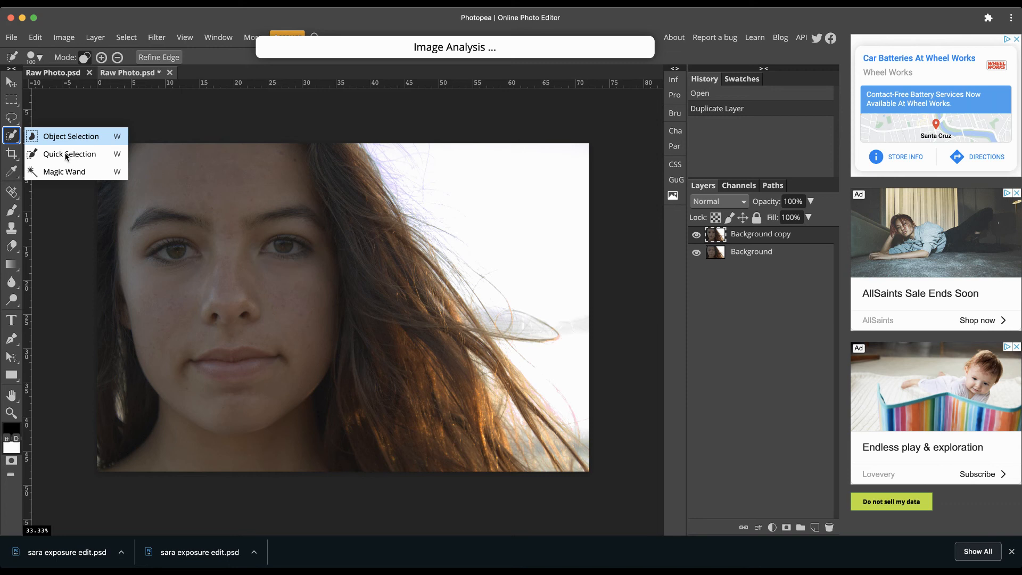
{"action": "left_click", "coordinate": [65, 156]}
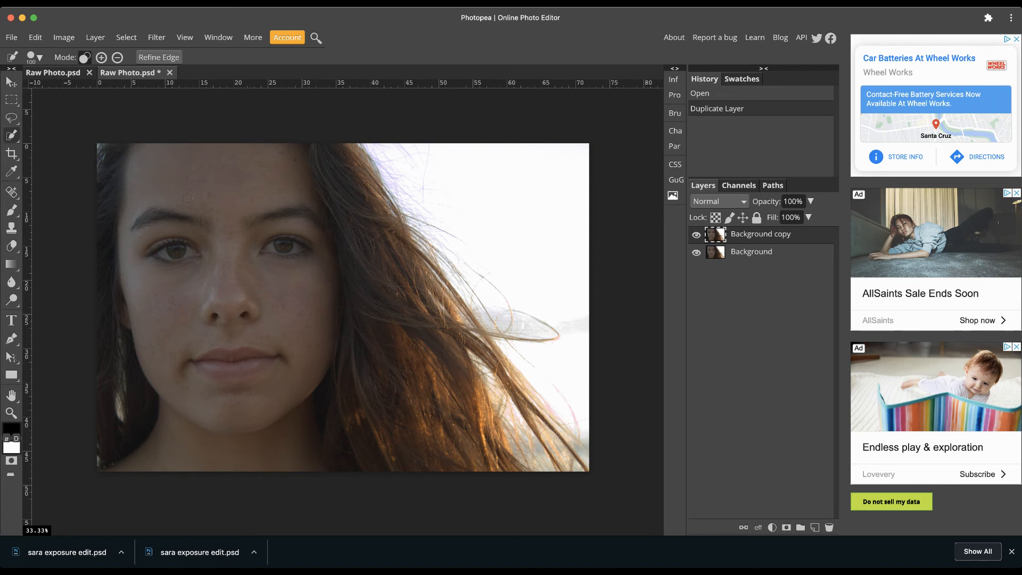
{"action": "key", "text": "bracketright"}
{"action": "key", "text": "bracketright"}
{"action": "left_click_drag", "start_coordinate": [220, 216], "coordinate": [220, 221]}
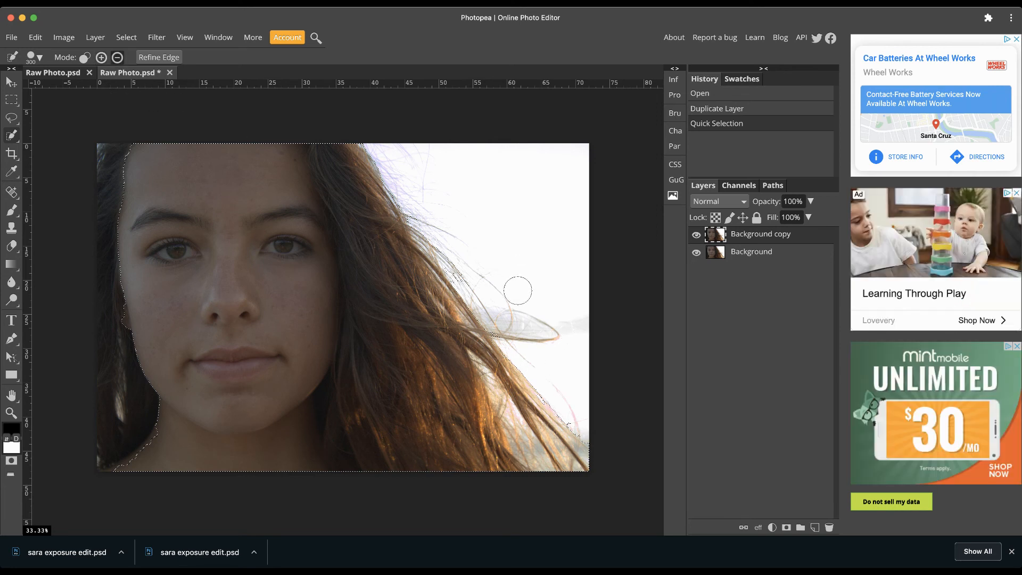
Subtract the bright background and outer hair from the selection, and add the face back across the forehead.
{"action": "left_click_drag", "start_coordinate": [382, 140], "coordinate": [393, 210]}
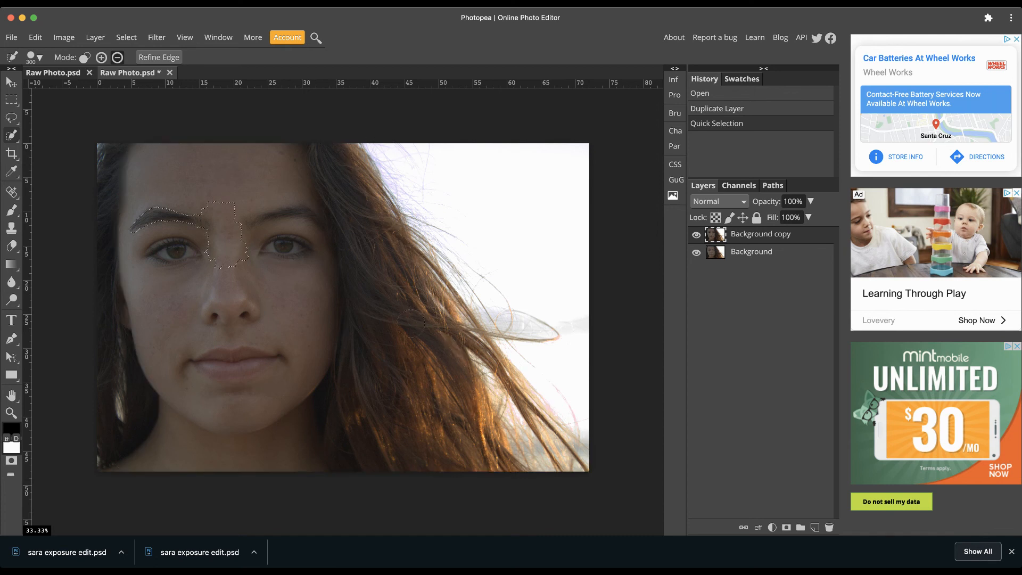
{"action": "left_click_drag", "start_coordinate": [411, 324], "coordinate": [410, 323]}
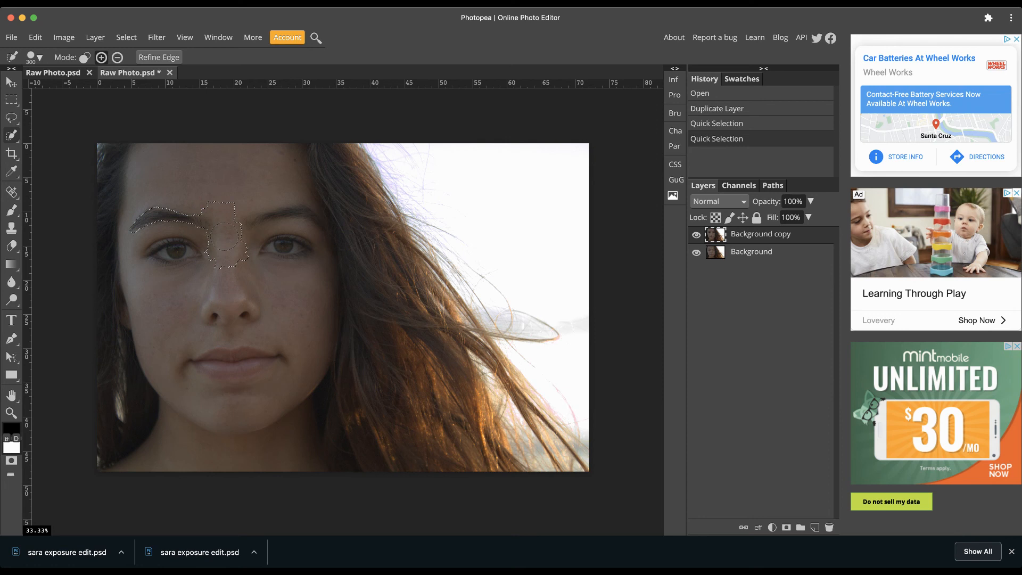
{"action": "left_click_drag", "start_coordinate": [233, 213], "coordinate": [242, 183]}
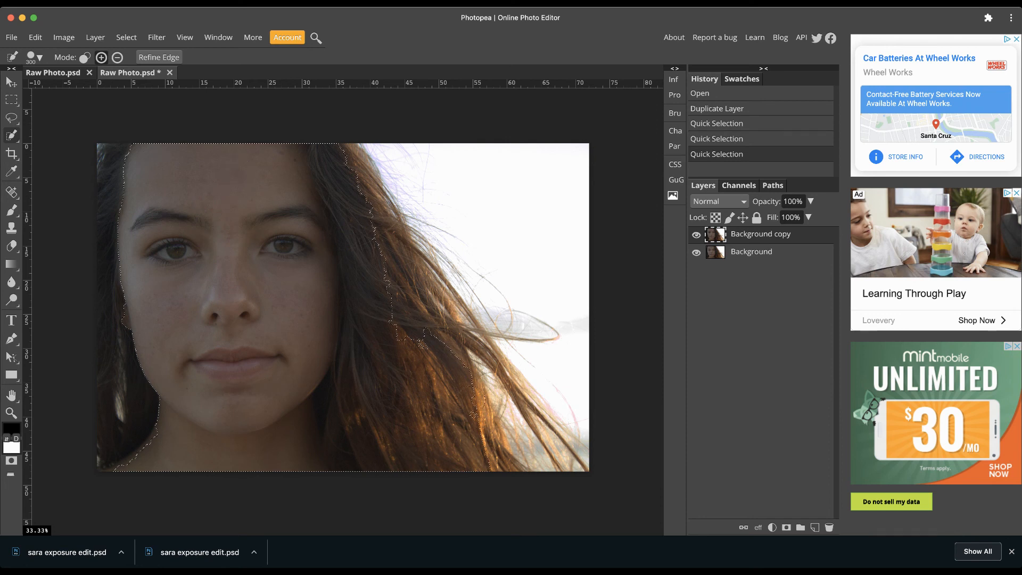
Trim the sunlit outer hair strands from the selection, and extend it again over the forehead, face and inner hair.
{"action": "key", "text": "alt"}
{"action": "left_click_drag", "start_coordinate": [495, 413], "coordinate": [459, 313]}
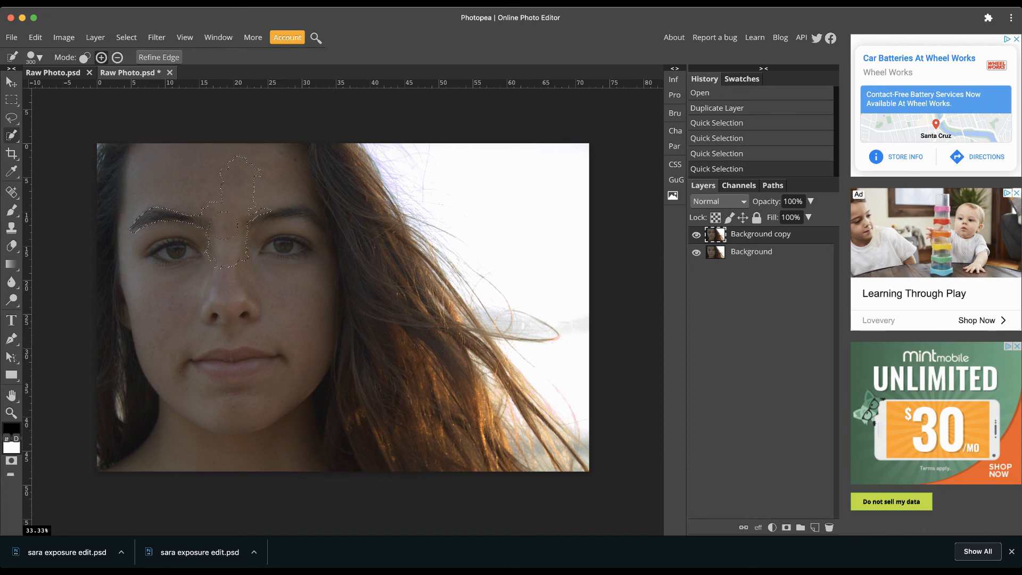
{"action": "left_click_drag", "start_coordinate": [220, 182], "coordinate": [217, 156]}
{"action": "left_click_drag", "start_coordinate": [221, 203], "coordinate": [356, 353]}
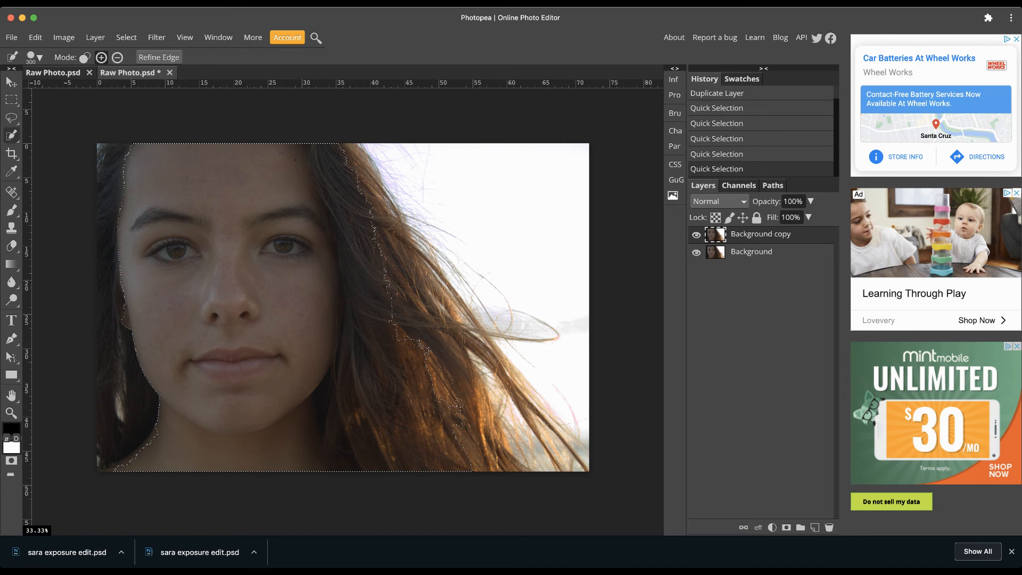
Refine the selection with smaller brushes, subtracting along the hair edge at size 100 and adding the face at size 250.
{"action": "key", "text": "bracketleft"}
{"action": "key", "text": "bracketleft"}
{"action": "key", "text": "bracketleft"}
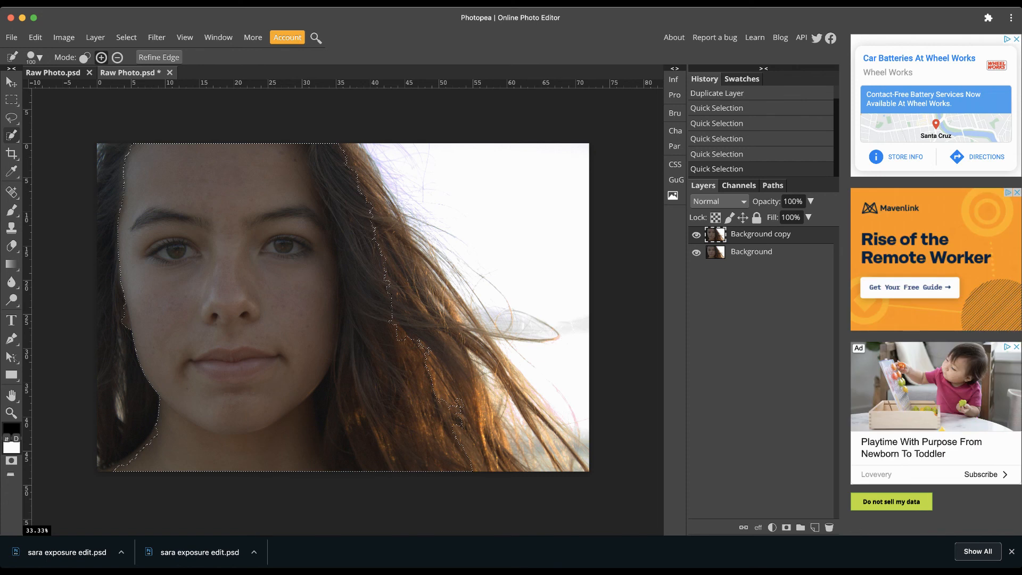
{"action": "key", "text": "alt"}
{"action": "mouse_move", "coordinate": [373, 224]}
{"action": "left_mouse_down"}
{"action": "mouse_move", "coordinate": [397, 320]}
{"action": "mouse_move", "coordinate": [420, 362]}
{"action": "left_mouse_up"}
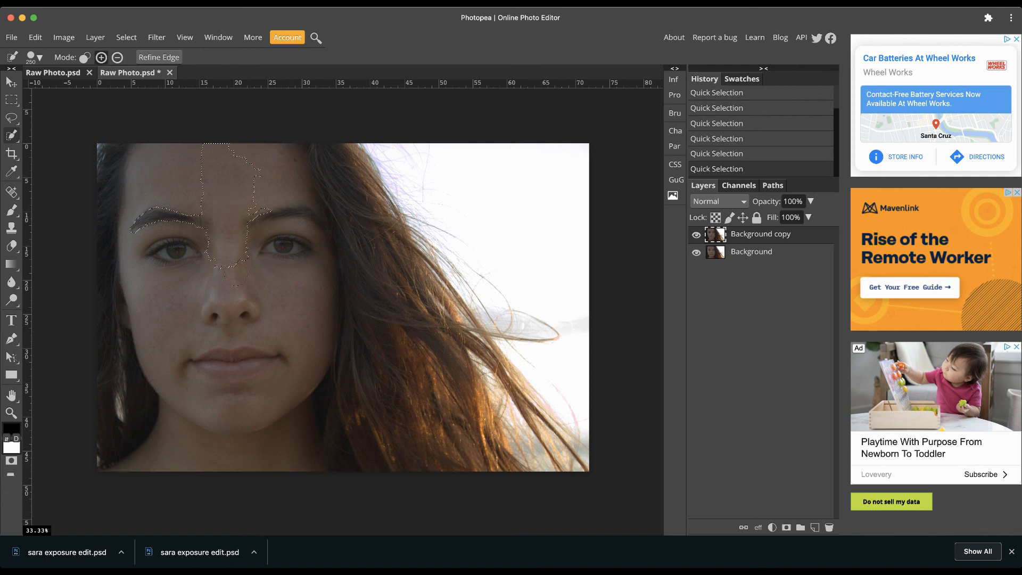
{"action": "left_click_drag", "start_coordinate": [236, 276], "coordinate": [236, 350]}
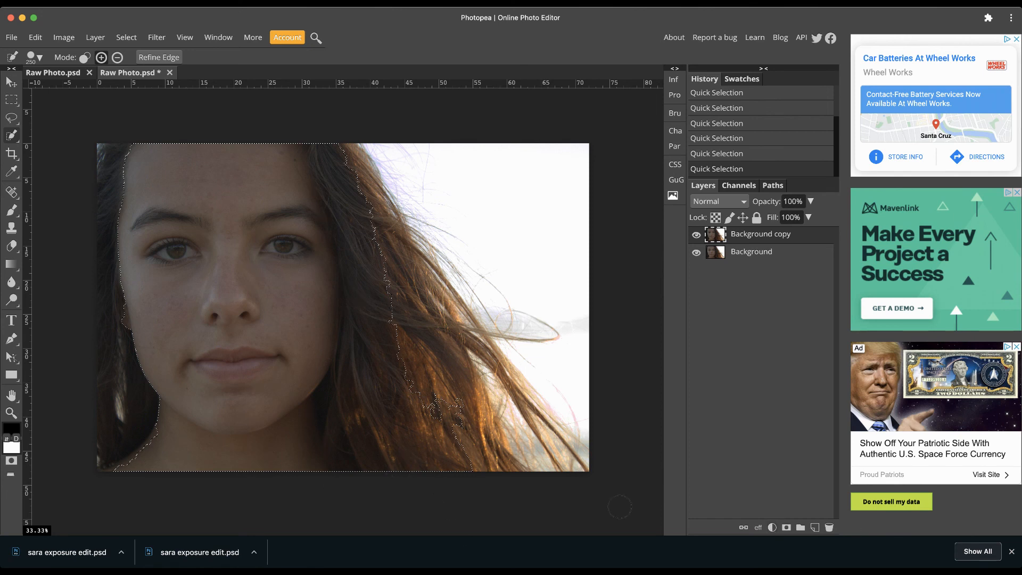
Add an Exposure adjustment layer for the selected face and set its exposure to 1.600.
{"action": "left_click", "coordinate": [773, 528]}
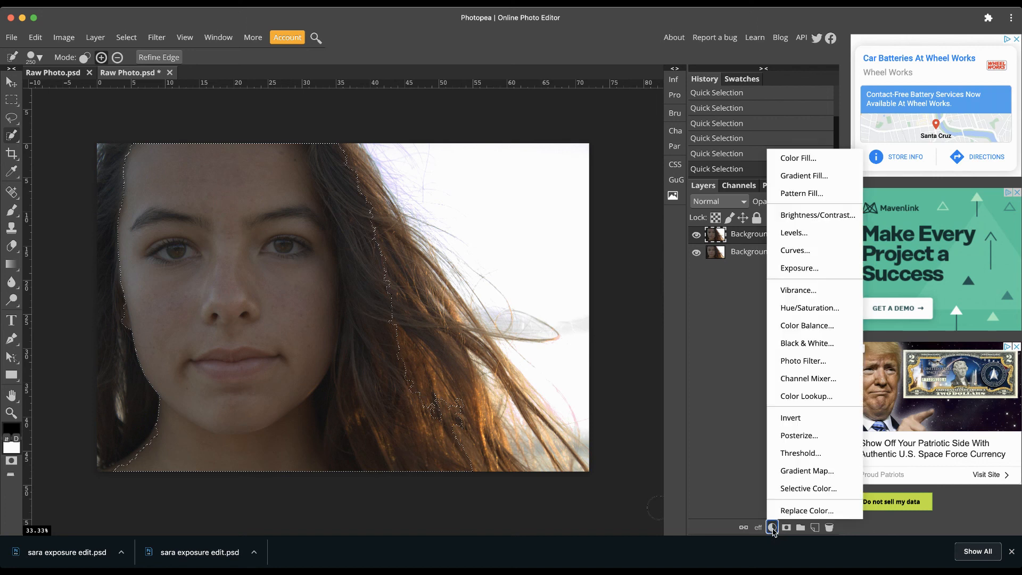
{"action": "left_click", "coordinate": [789, 269]}
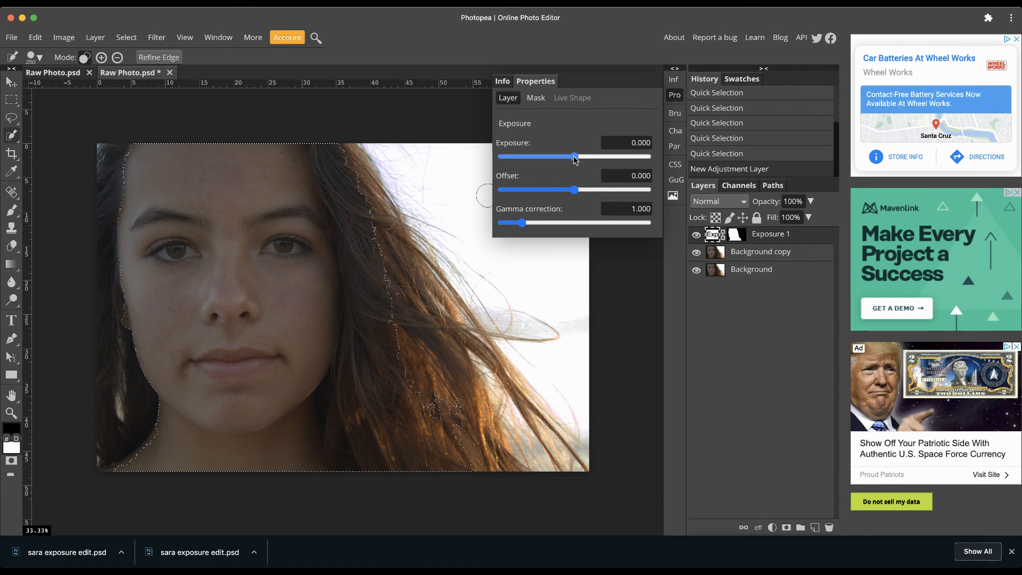
{"action": "left_click_drag", "start_coordinate": [574, 160], "coordinate": [582, 161]}
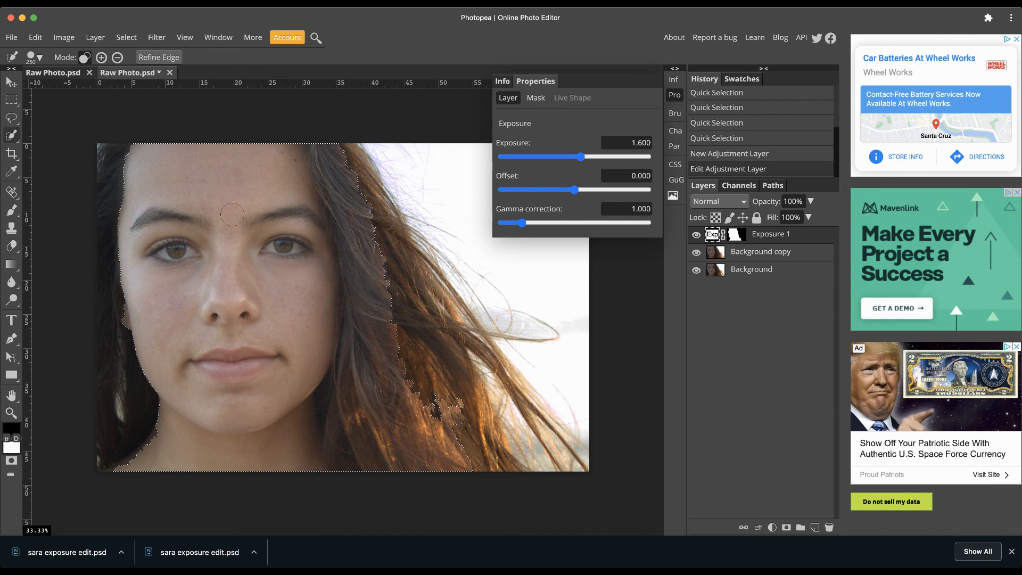
{"action": "mouse_move", "coordinate": [582, 158]}
{"action": "left_mouse_down"}
{"action": "mouse_move", "coordinate": [607, 163]}
{"action": "mouse_move", "coordinate": [581, 163]}
{"action": "left_mouse_up"}
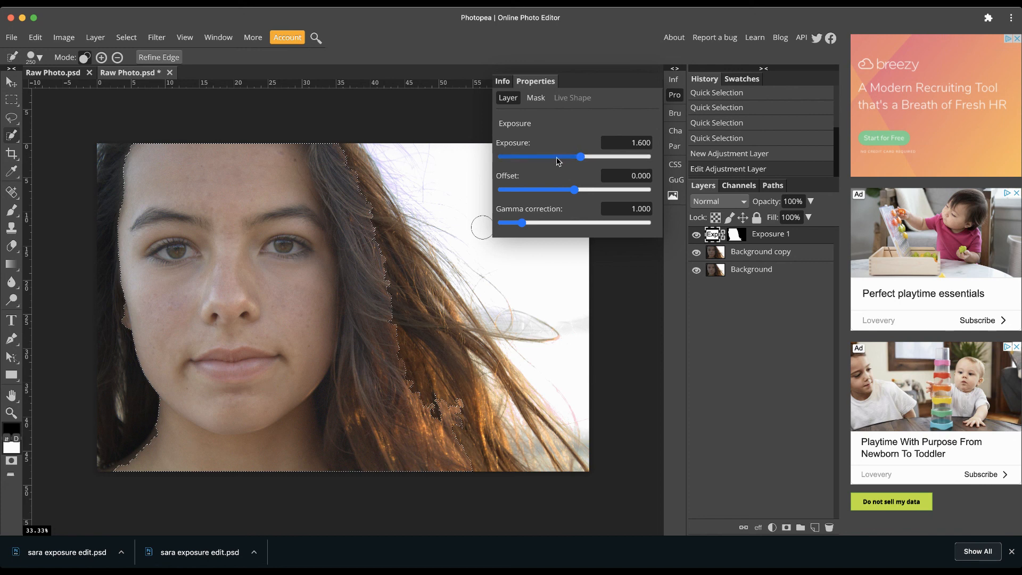
Feather the exposure layer's raster mask by 216 px and clear the selection.
{"action": "left_click", "coordinate": [535, 99]}
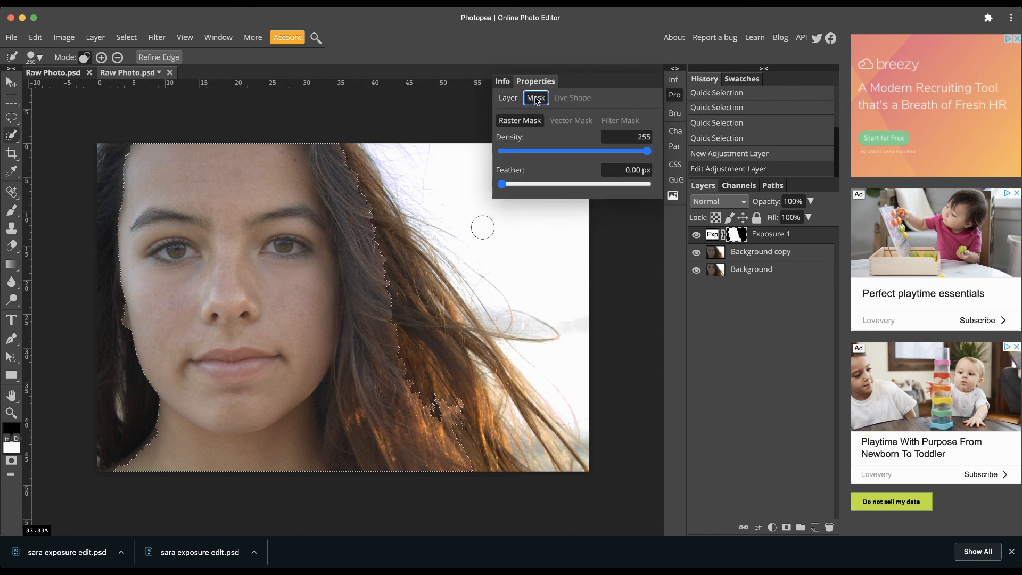
{"action": "left_click", "coordinate": [502, 185]}
{"action": "left_click_drag", "start_coordinate": [503, 186], "coordinate": [608, 187]}
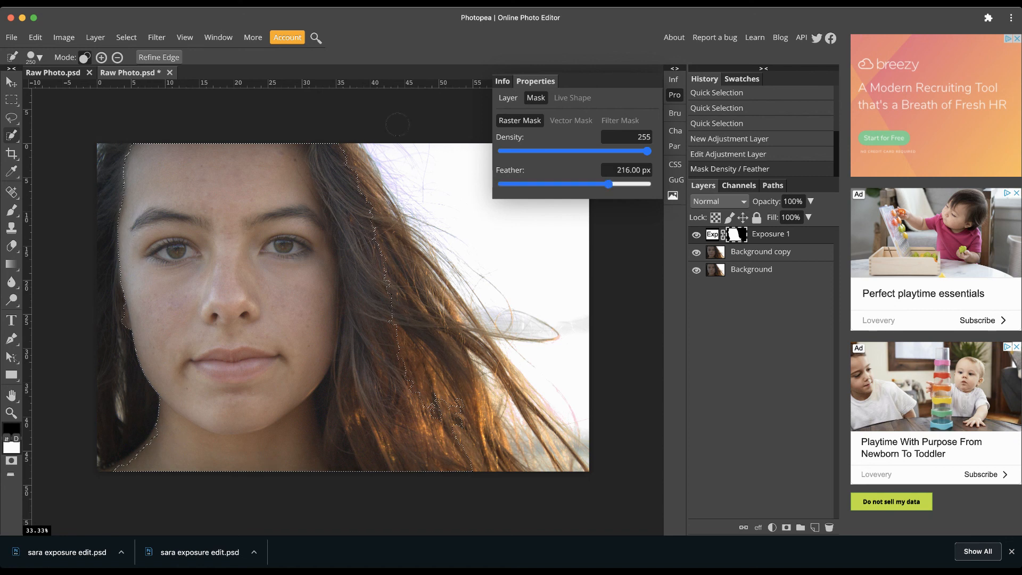
{"action": "left_click", "coordinate": [126, 38]}
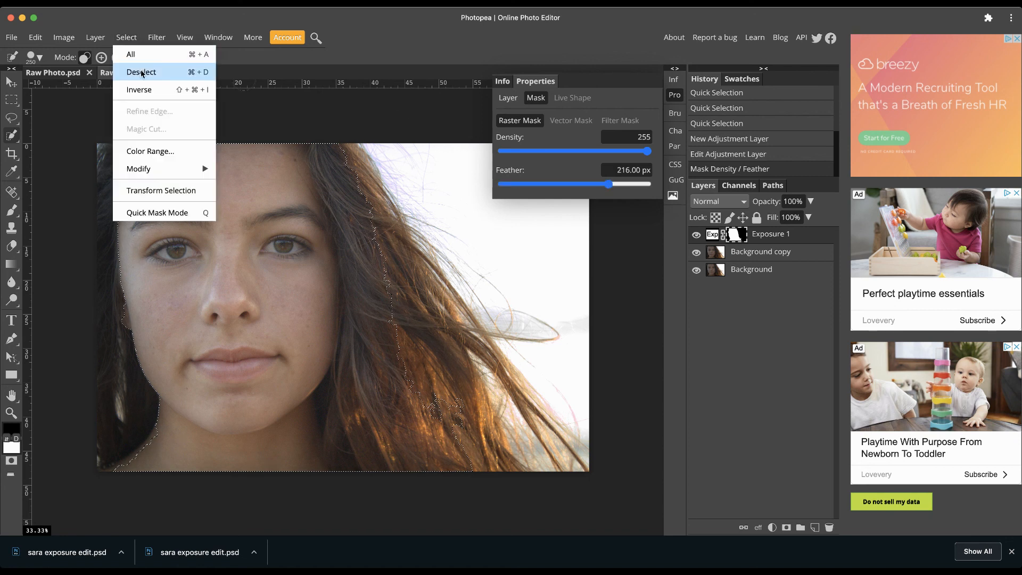
{"action": "left_click", "coordinate": [193, 76]}
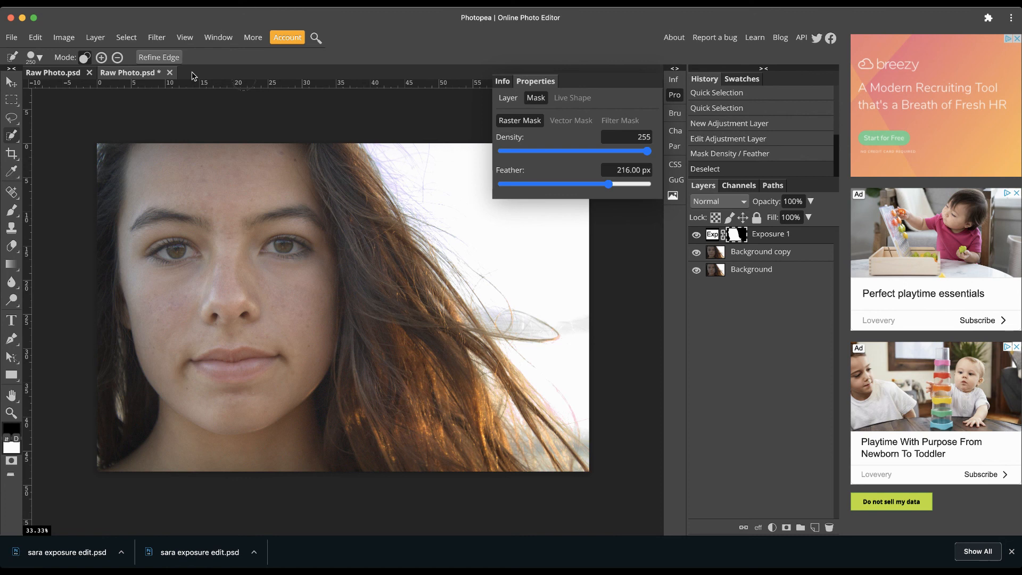